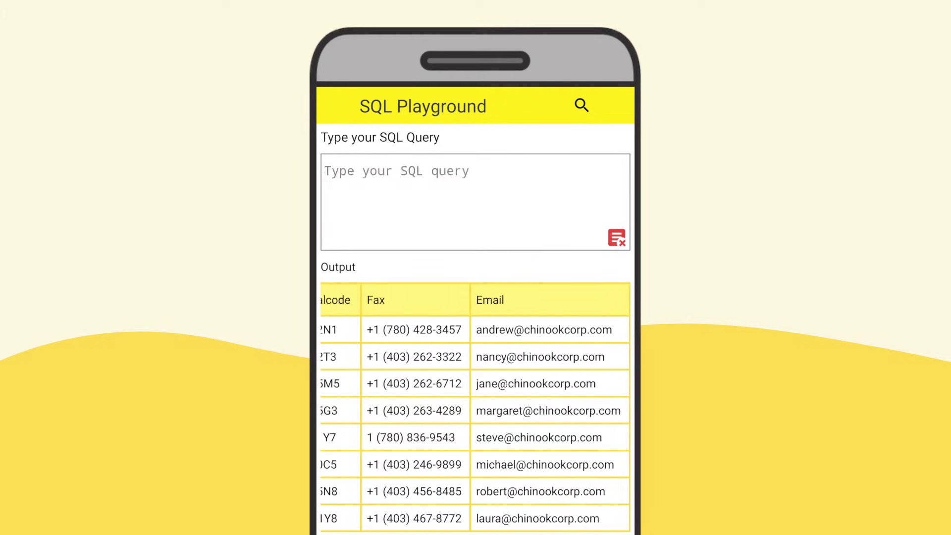
pyautogui.write('Select ')
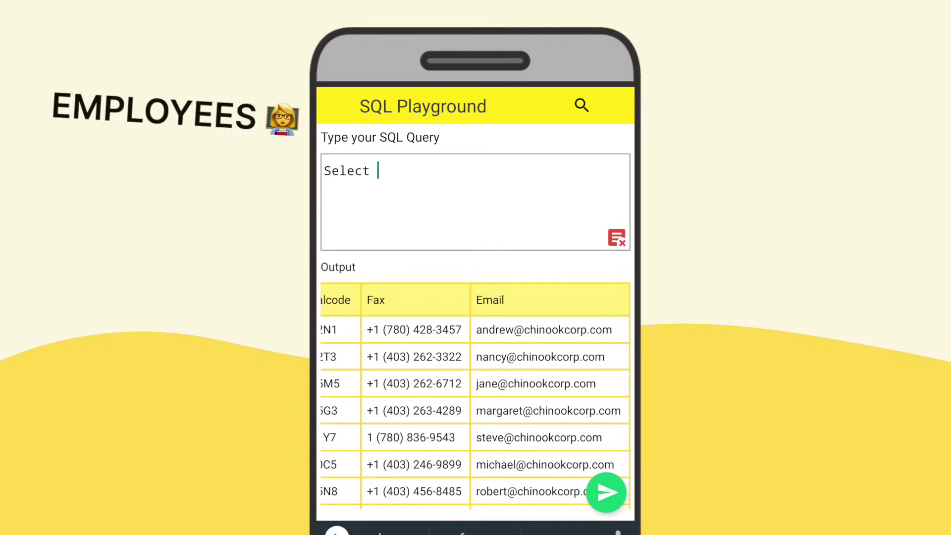
pyautogui.write('name from ')
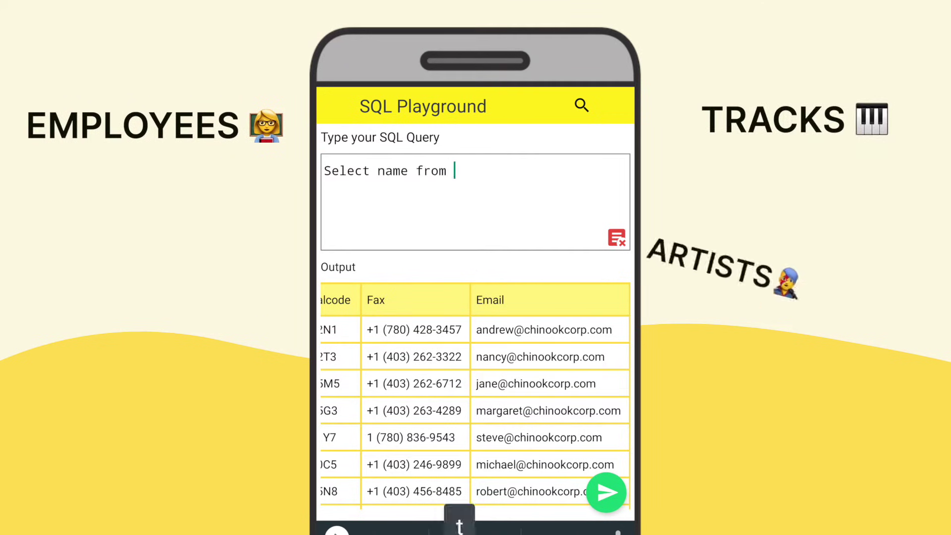
pyautogui.write('tracks')
# Run 'Select name from tracks' to list every track name
pyautogui.click(606, 493)
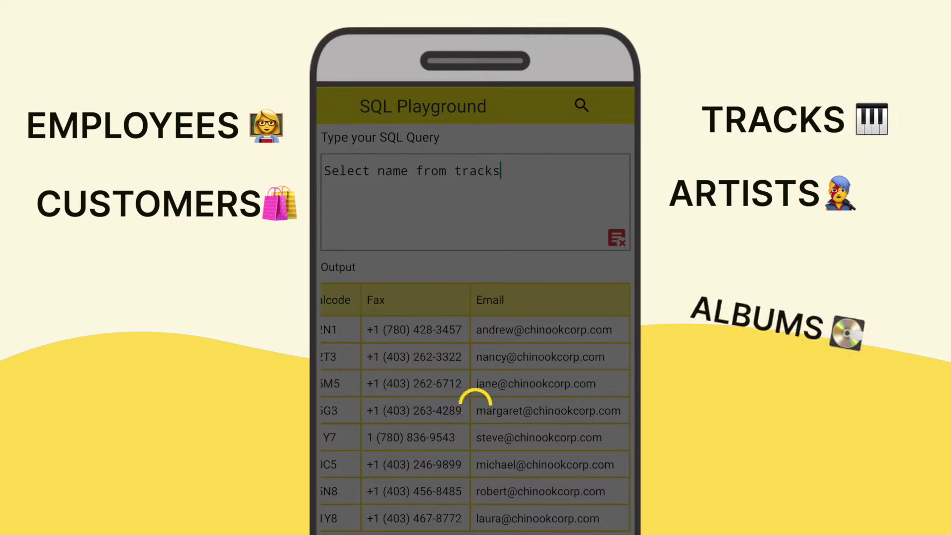
pyautogui.scroll(-5, 411, 408)
pyautogui.scroll(-5, 412, 409)
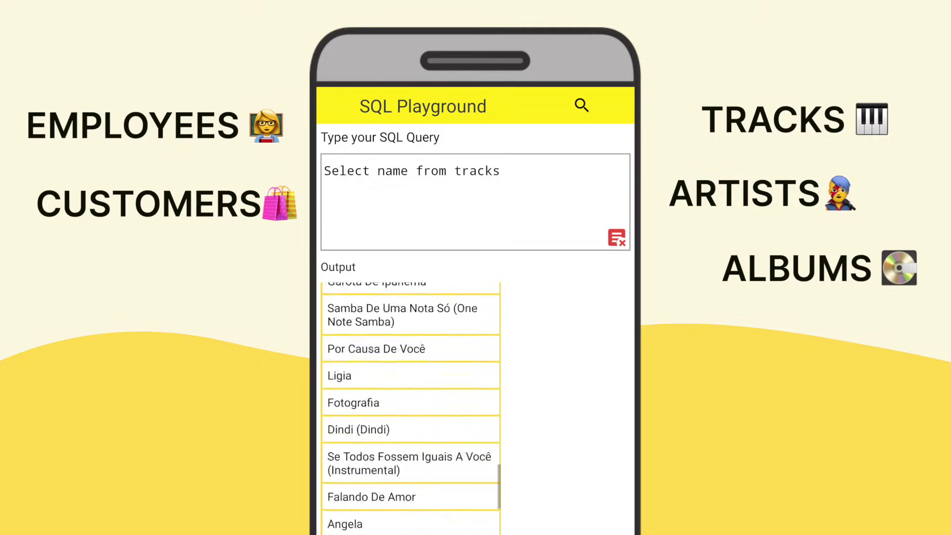
pyautogui.scroll(-5, 411, 409)
pyautogui.scroll(-5, 411, 408)
pyautogui.scroll(5, 411, 409)
pyautogui.scroll(5, 411, 409)
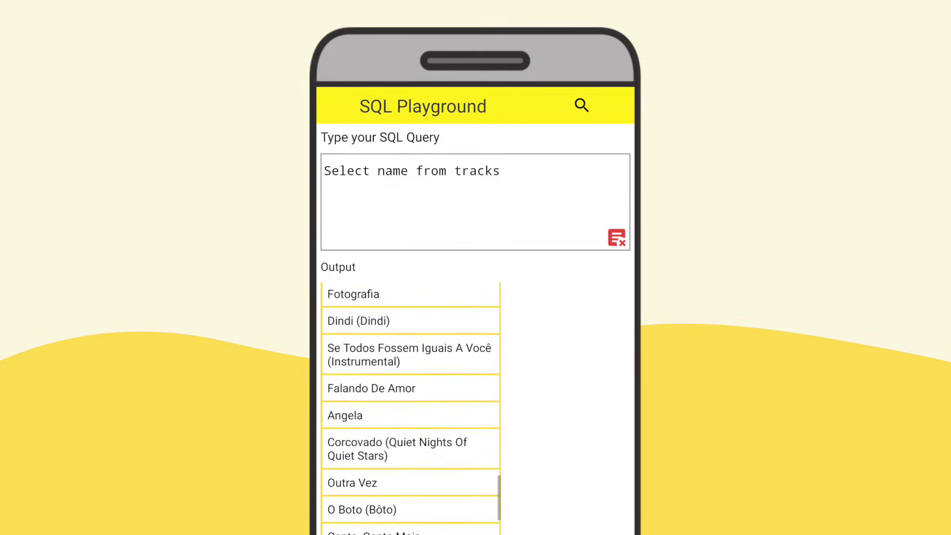
pyautogui.scroll(5, 411, 409)
pyautogui.scroll(5, 412, 409)
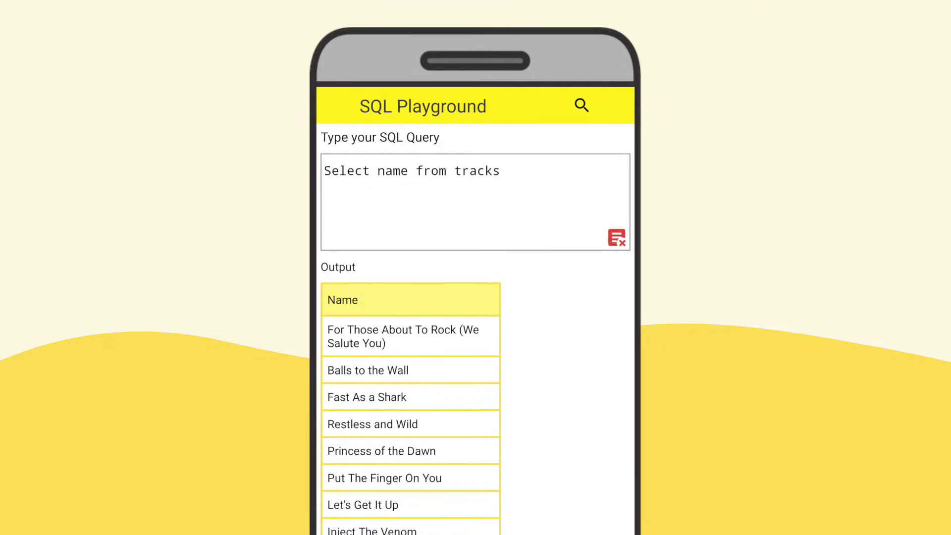
# Clear the previous query and search the SQL statement reference for 'Like'
pyautogui.click(617, 238)
pyautogui.click(581, 105)
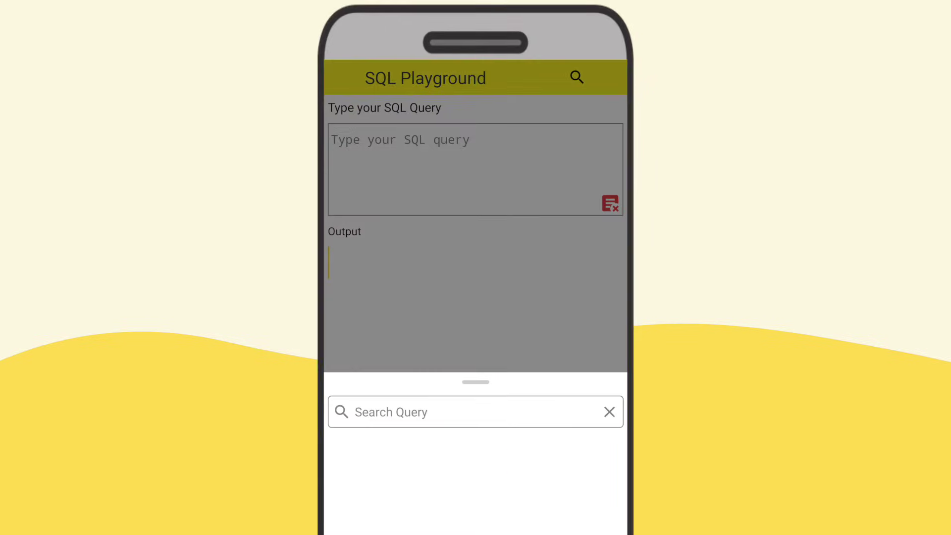
pyautogui.scroll(-2, 475, 414)
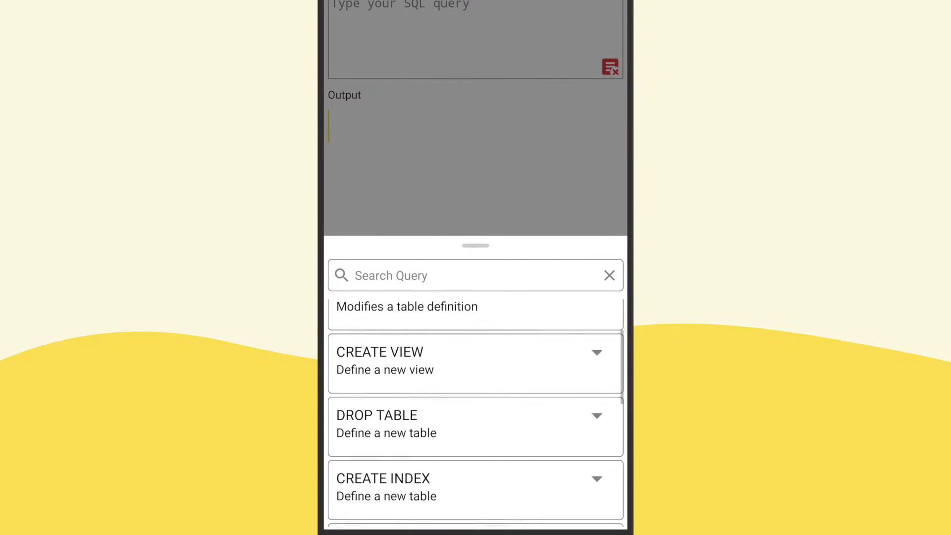
pyautogui.scroll(-3, 475, 413)
pyautogui.scroll(-5, 476, 414)
pyautogui.scroll(-5, 475, 414)
pyautogui.scroll(-3, 476, 413)
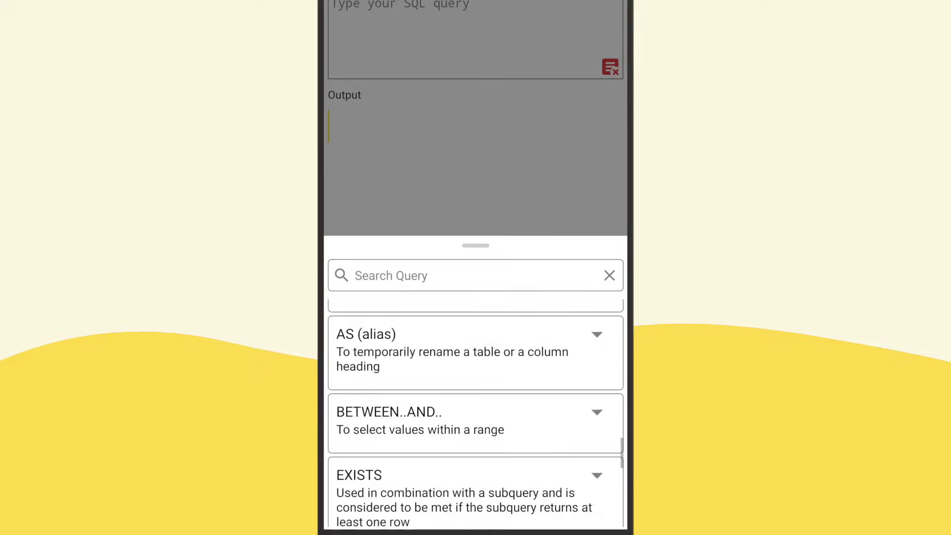
pyautogui.scroll(-3, 475, 414)
pyautogui.scroll(10, 476, 413)
pyautogui.click(446, 275)
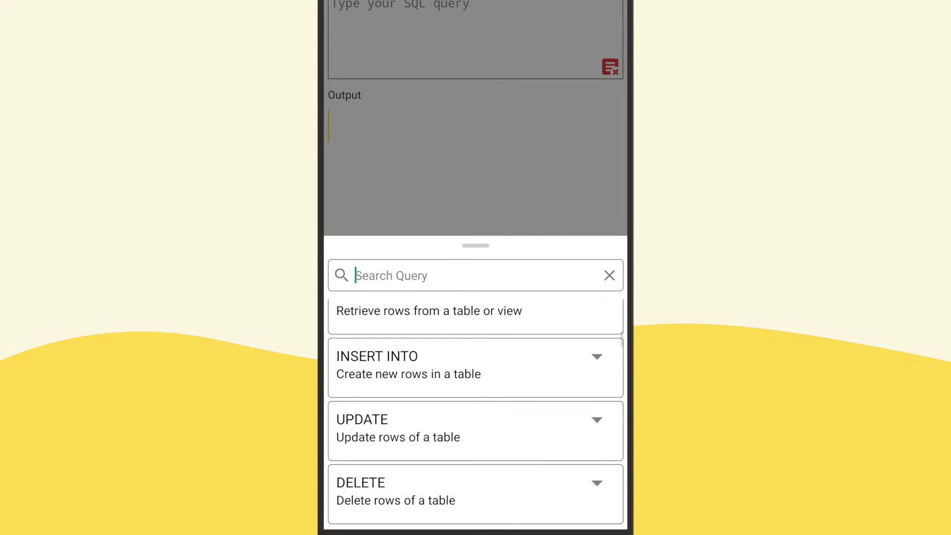
pyautogui.write('Like')
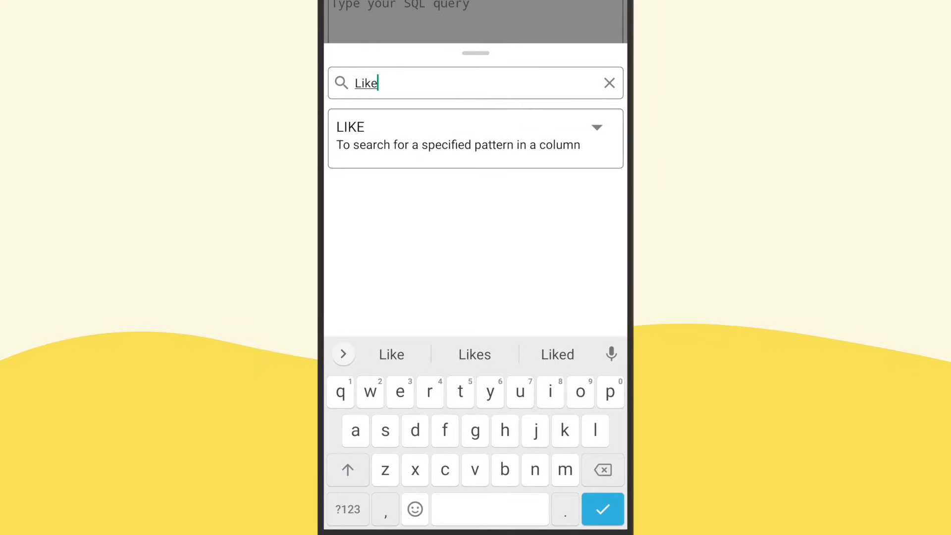
pyautogui.press('Return')
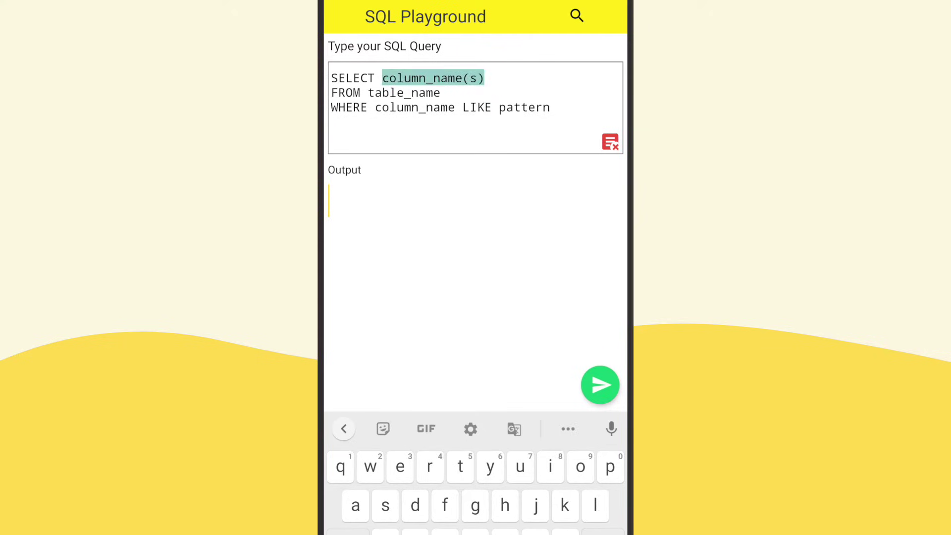
# Edit the LIKE template: select * from tracks where name matches "%love"
pyautogui.press('BackSpace')
pyautogui.write('*')
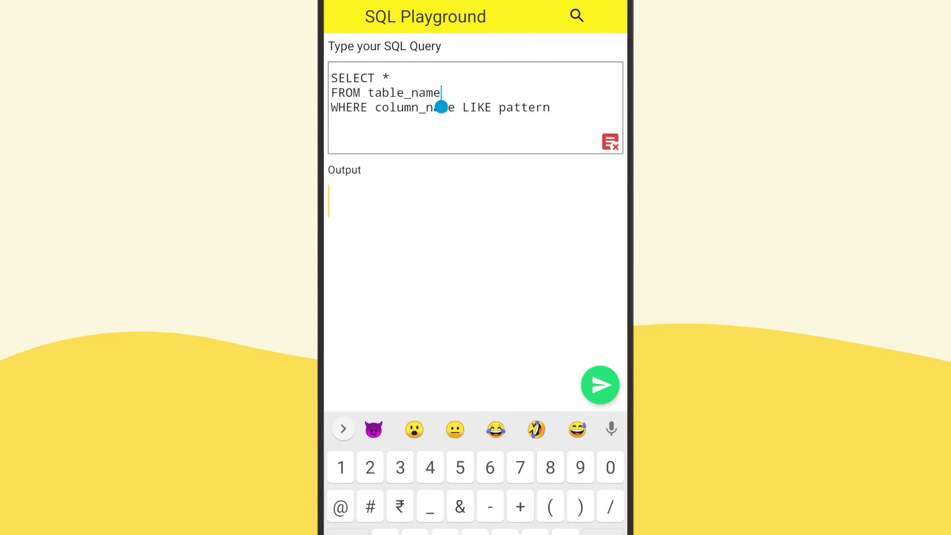
pyautogui.write('tracks')
pyautogui.doubleClick(415, 107)
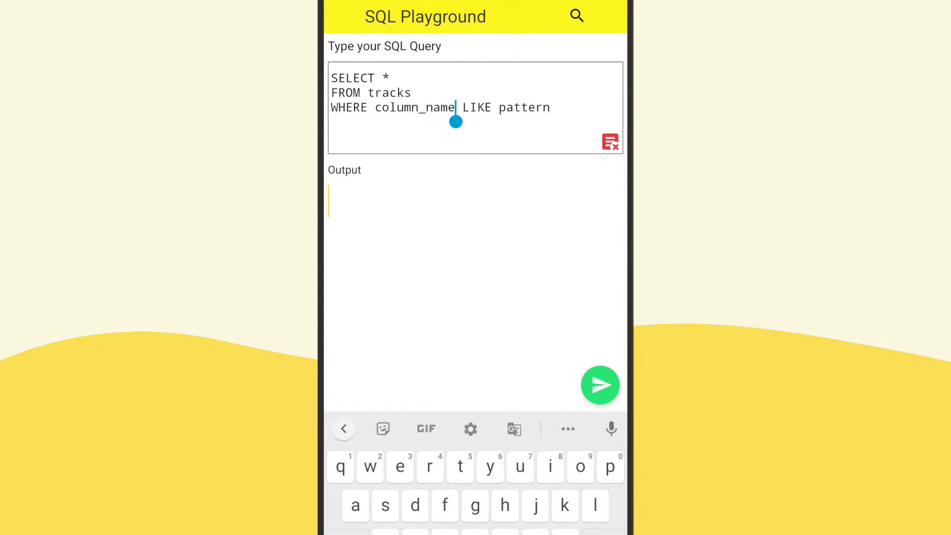
pyautogui.press('BackSpace')
pyautogui.click(498, 112)
pyautogui.press('BackSpace')
pyautogui.press('BackSpace')
pyautogui.press('BackSpace')
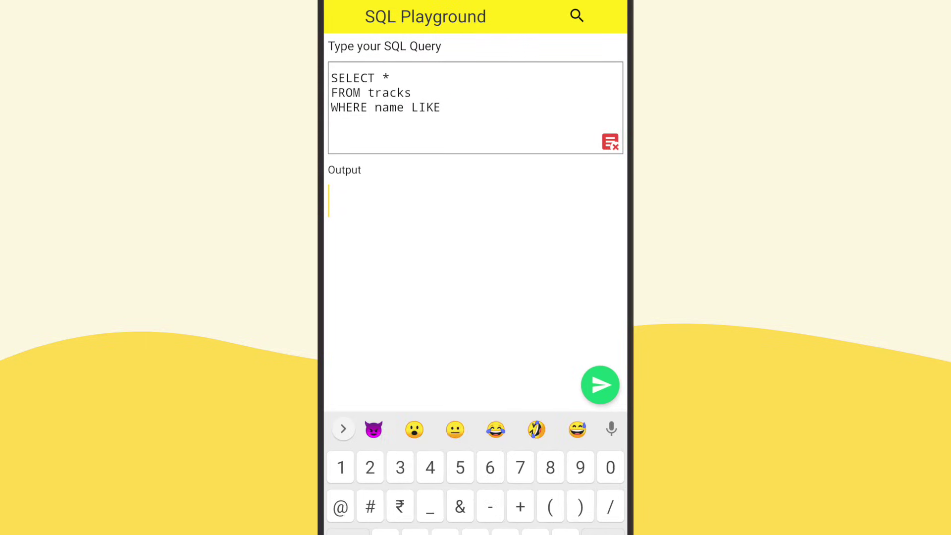
pyautogui.write('""')
pyautogui.click(455, 109)
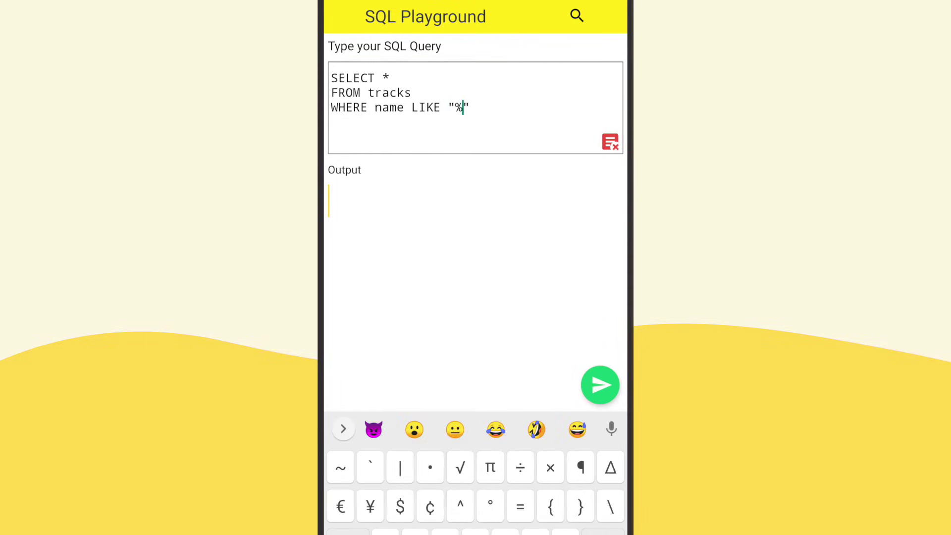
pyautogui.write('%love')
# Run the LIKE query to list tracks whose names end in 'love'
pyautogui.click(600, 386)
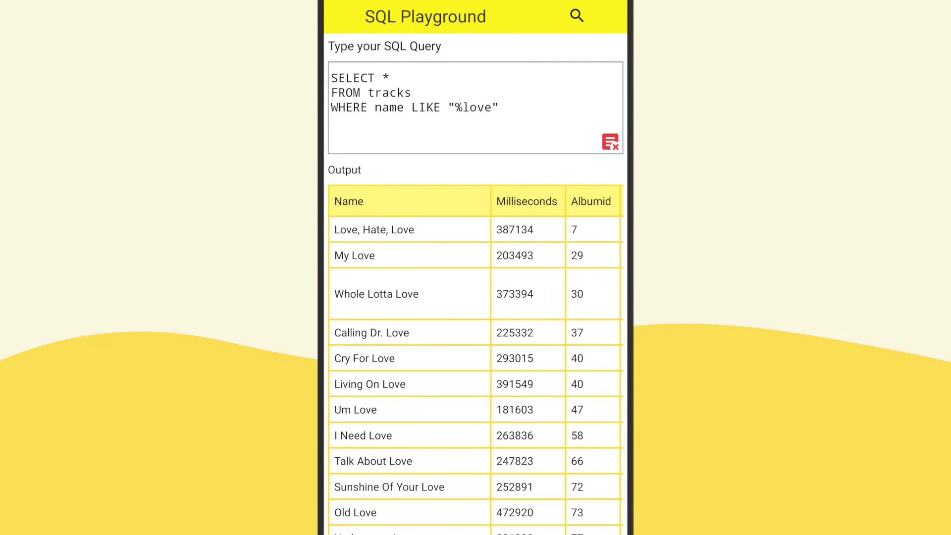
pyautogui.scroll(-5, 475, 358)
pyautogui.scroll(-5, 476, 357)
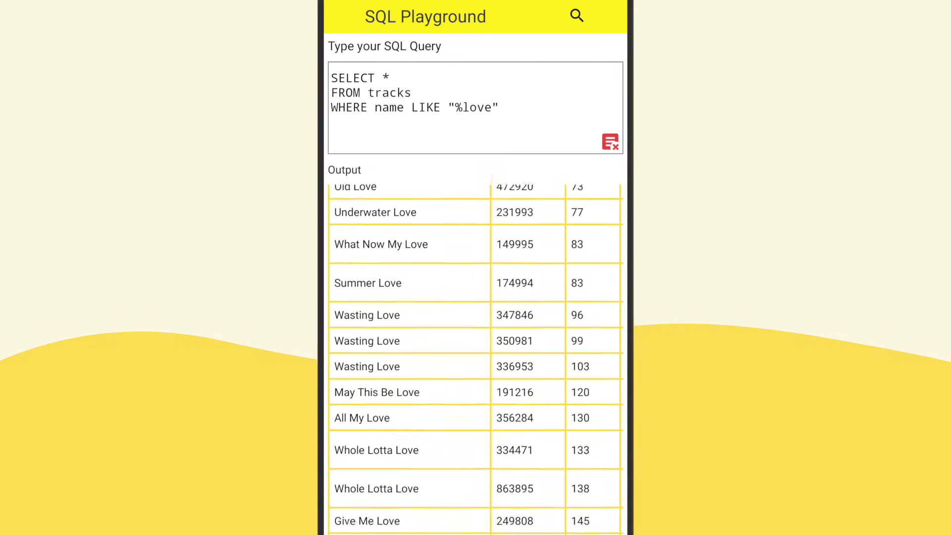
pyautogui.scroll(-5, 476, 357)
pyautogui.scroll(-5, 476, 357)
pyautogui.scroll(-3, 476, 357)
pyautogui.scroll(3, 476, 357)
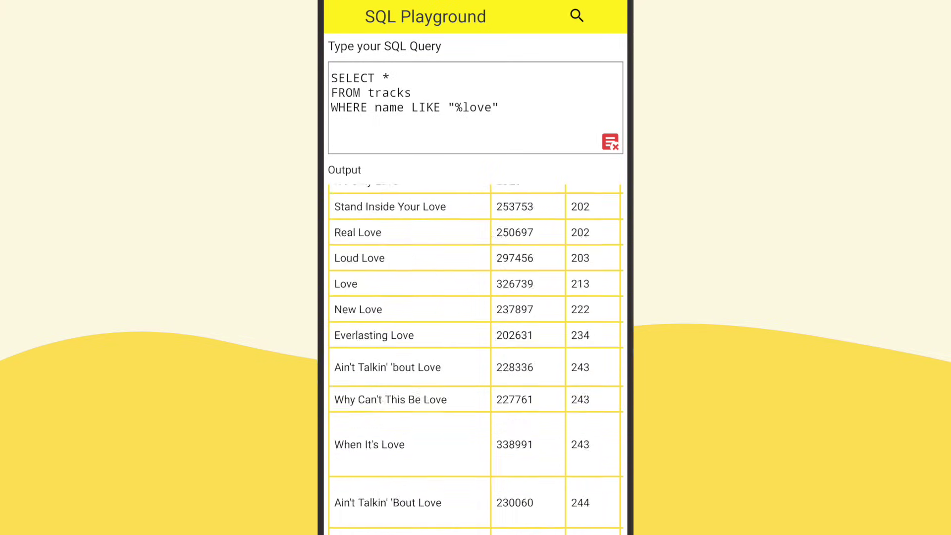
pyautogui.scroll(5, 475, 357)
pyautogui.scroll(5, 476, 357)
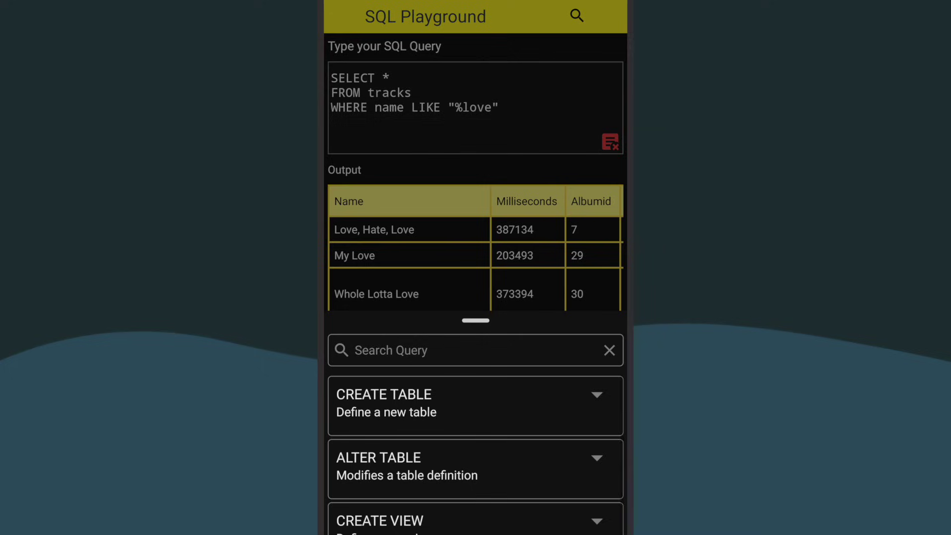
pyautogui.scroll(-2, 476, 446)
pyautogui.scroll(-5, 475, 446)
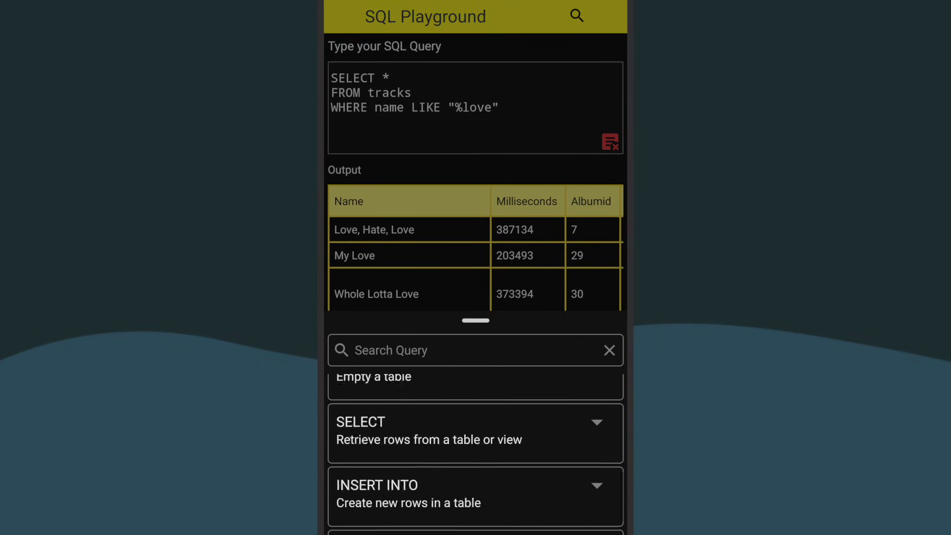